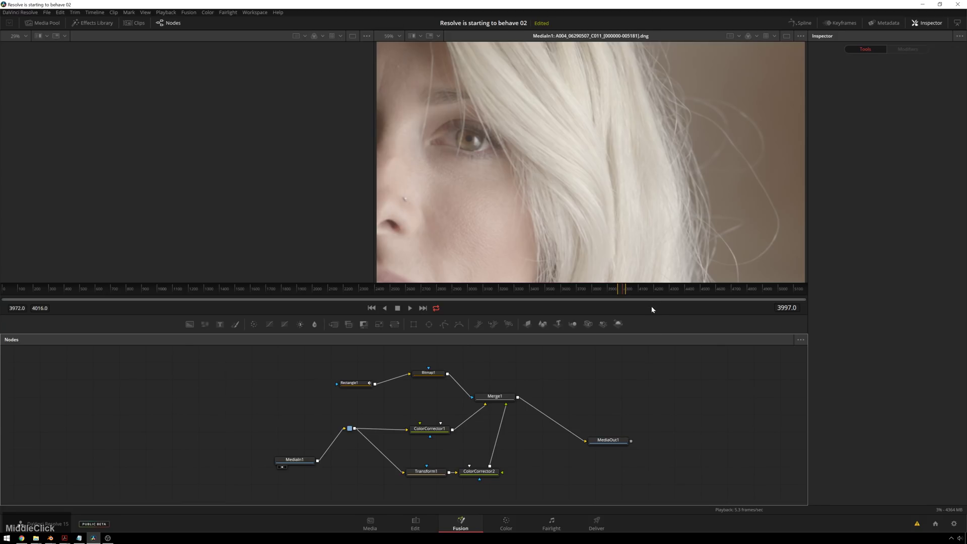
Enlarge the node area and move MediaIn1 and MediaOut1 clear of the effect nodes between them.
drag(652, 334, 651, 306)
drag(304, 434, 254, 393)
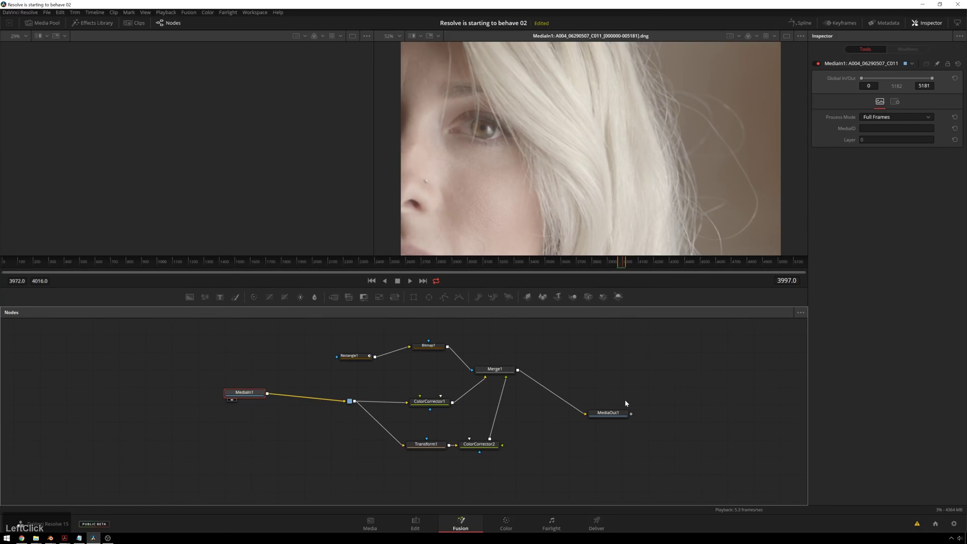
drag(623, 411, 628, 398)
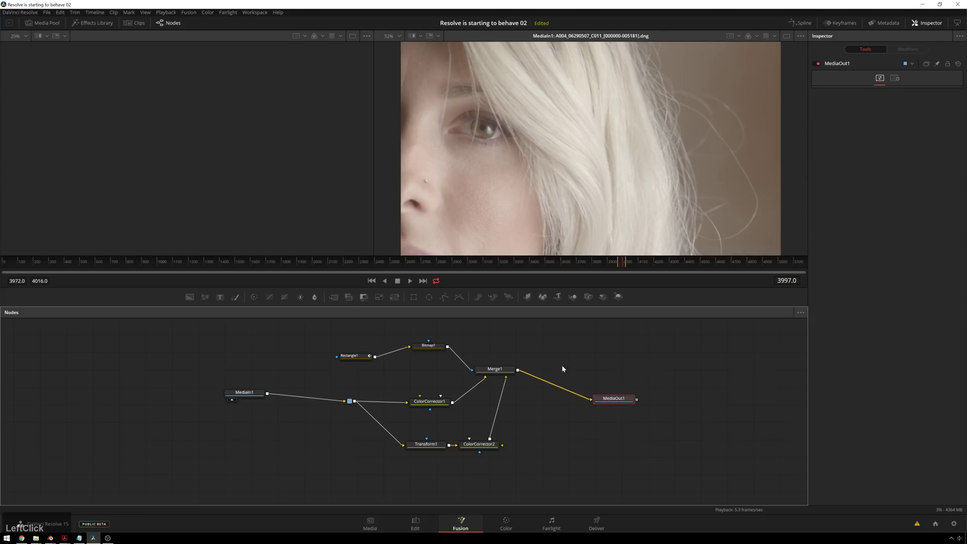
Show MediaOut1 in the viewer and play back the animated color band over the black-and-white footage.
key(space)
key(space)
key(2)
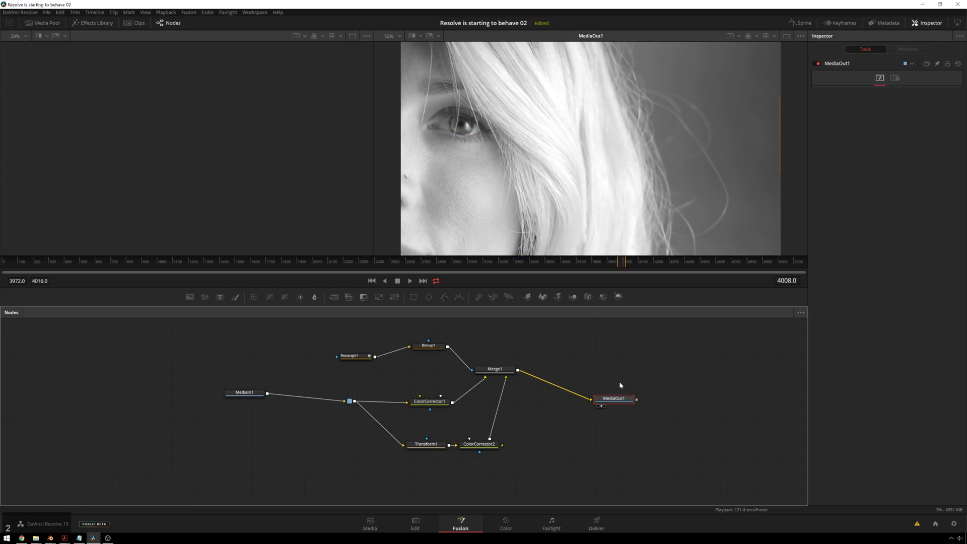
click(622, 262)
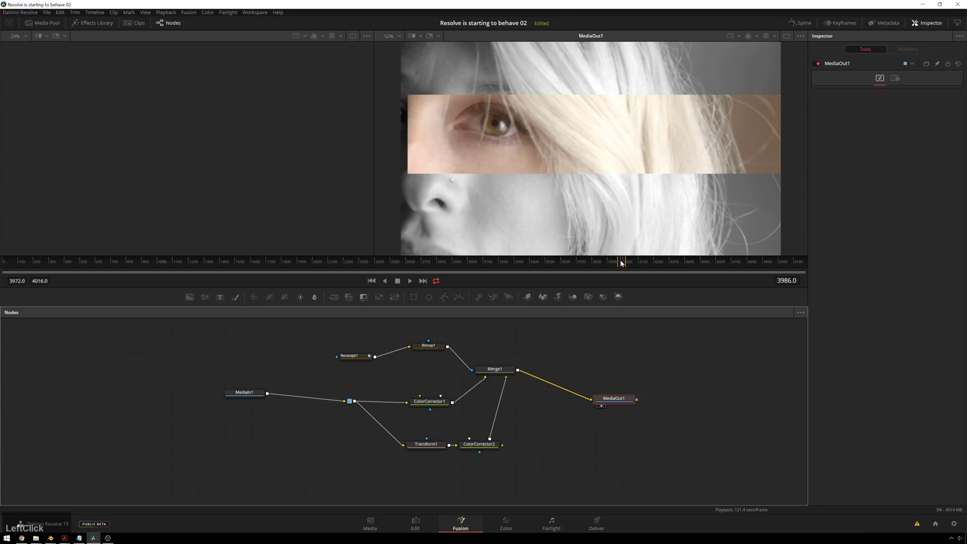
key(space)
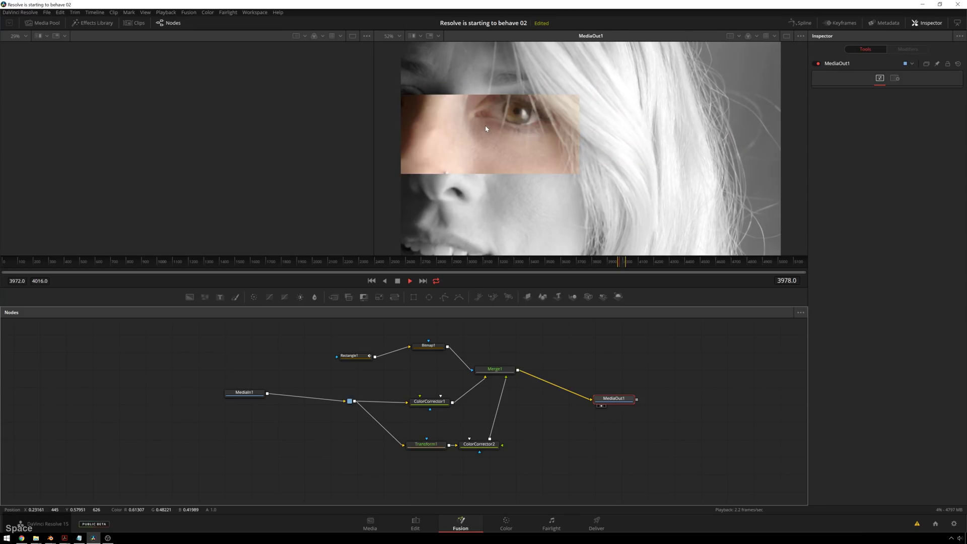
key(space)
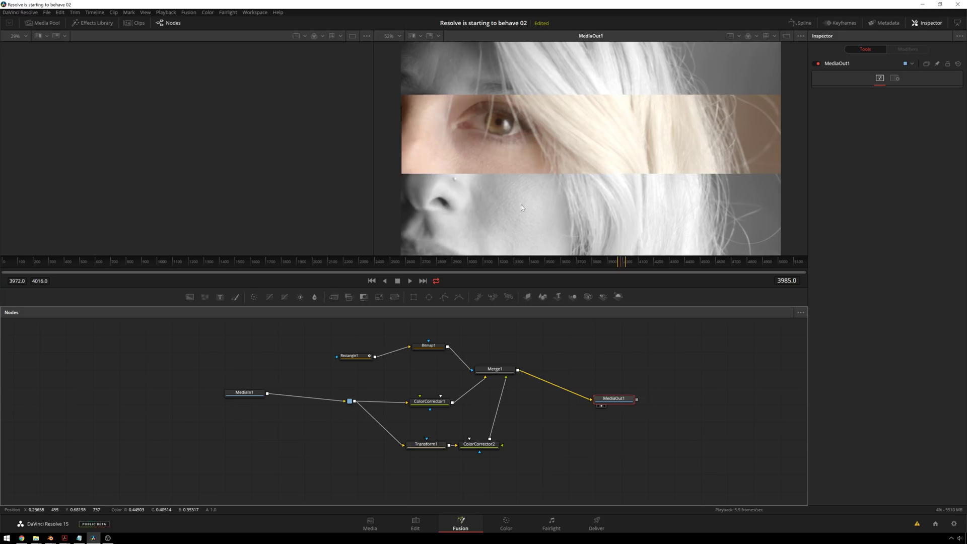
key(space)
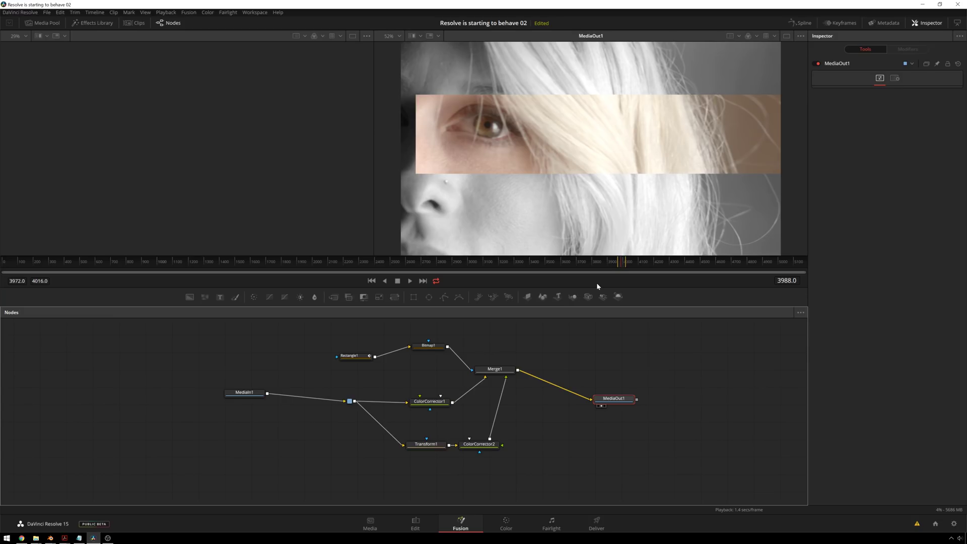
Create a macro from all nodes between MediaIn1 and MediaOut1 and name it AWESOME EFFECT!
mouse_move(318, 330)
mouse_down()
mouse_move(557, 465)
mouse_move(394, 361)
mouse_move(326, 342)
mouse_up()
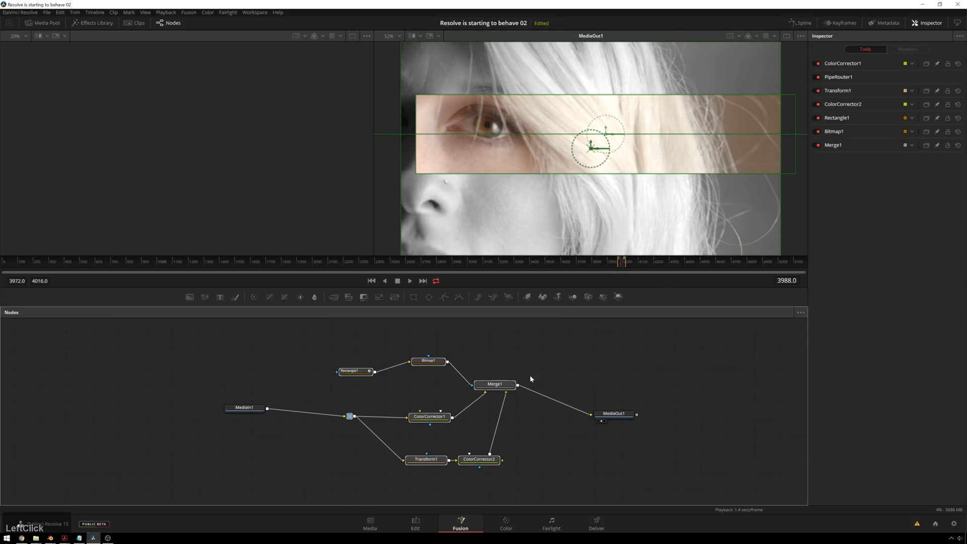
right_click(362, 376)
mouse_move(413, 248)
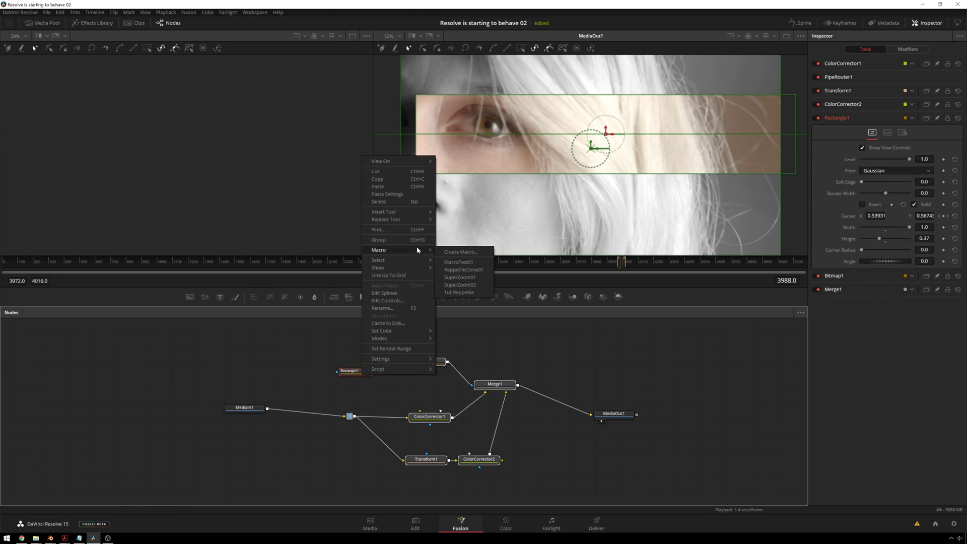
click(461, 252)
drag(570, 176, 381, 92)
double_click(371, 108)
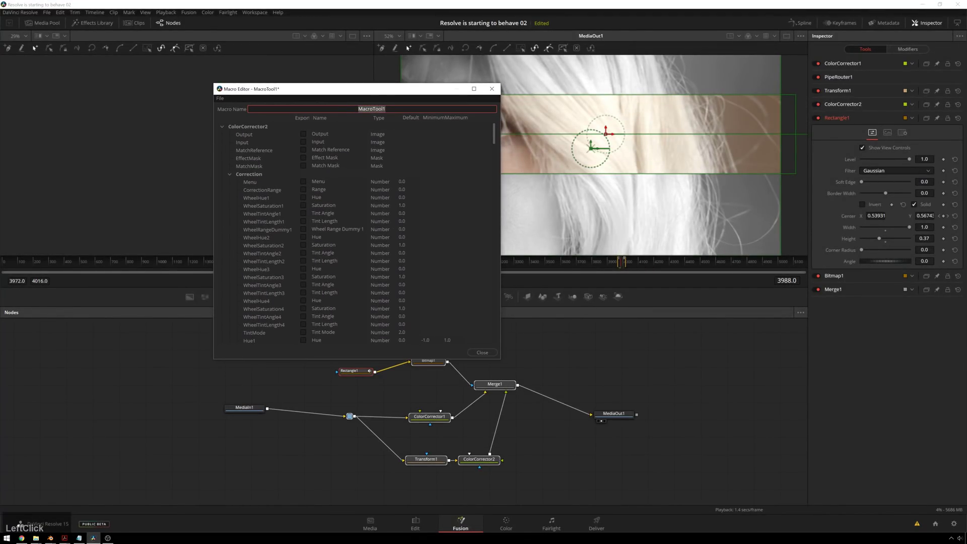
key(BackSpace)
text(AWESOME EFFECT!)
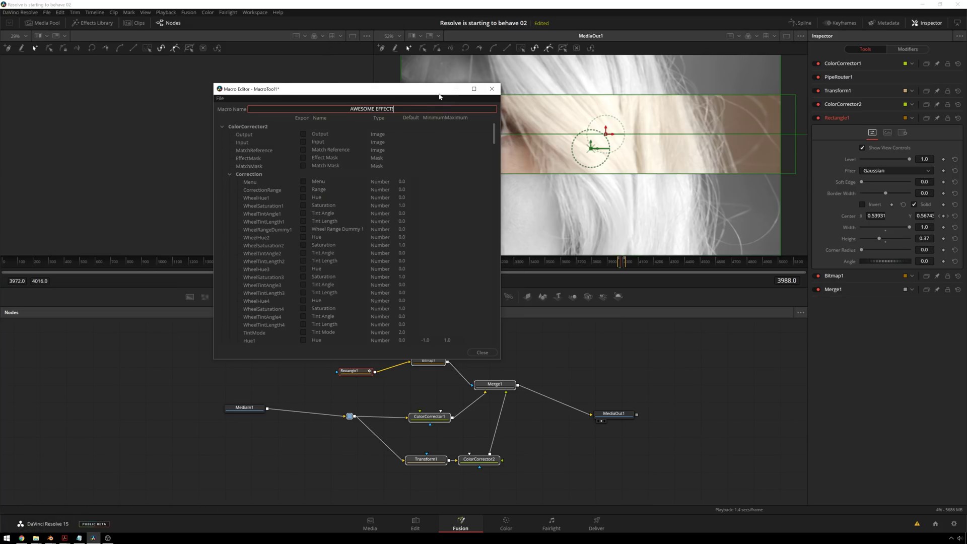
Export Rectangle1's Center, Width and Height as controls of the macro.
drag(428, 89, 407, 80)
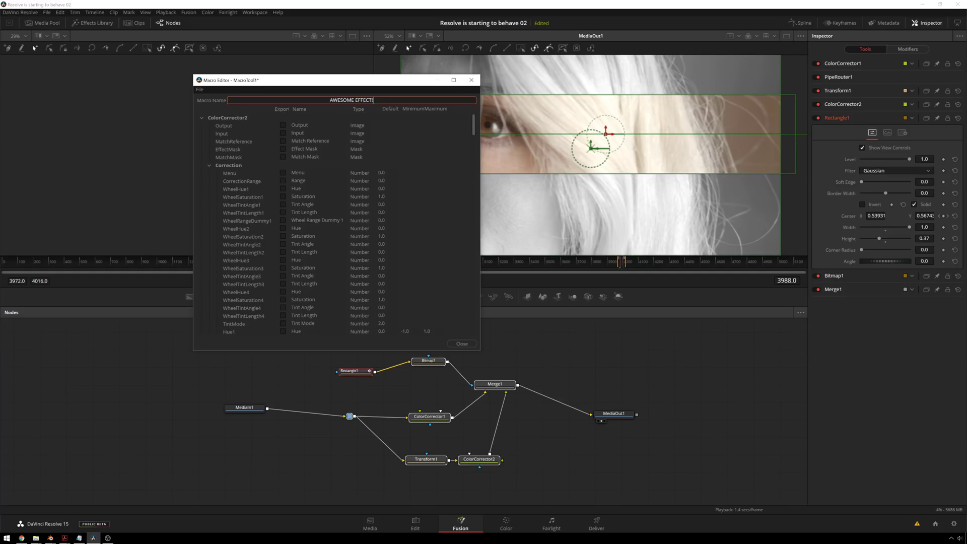
click(224, 165)
drag(310, 81, 237, 85)
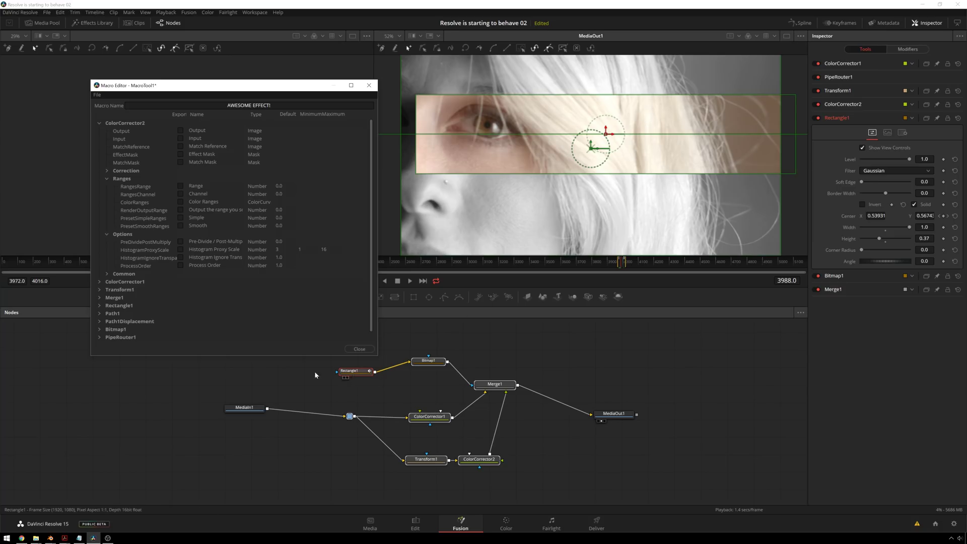
click(100, 305)
scroll(104, 309, down, 3)
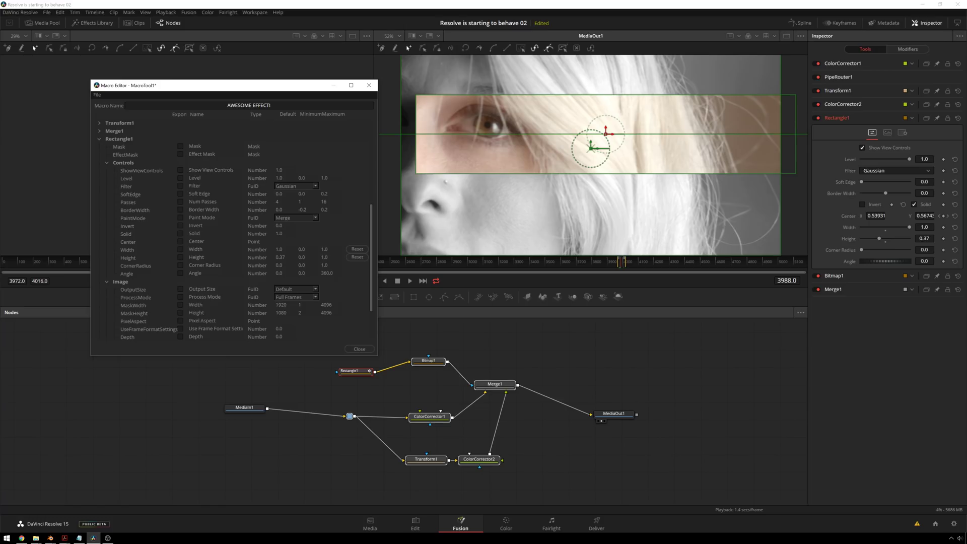
click(181, 241)
click(181, 258)
double_click(214, 241)
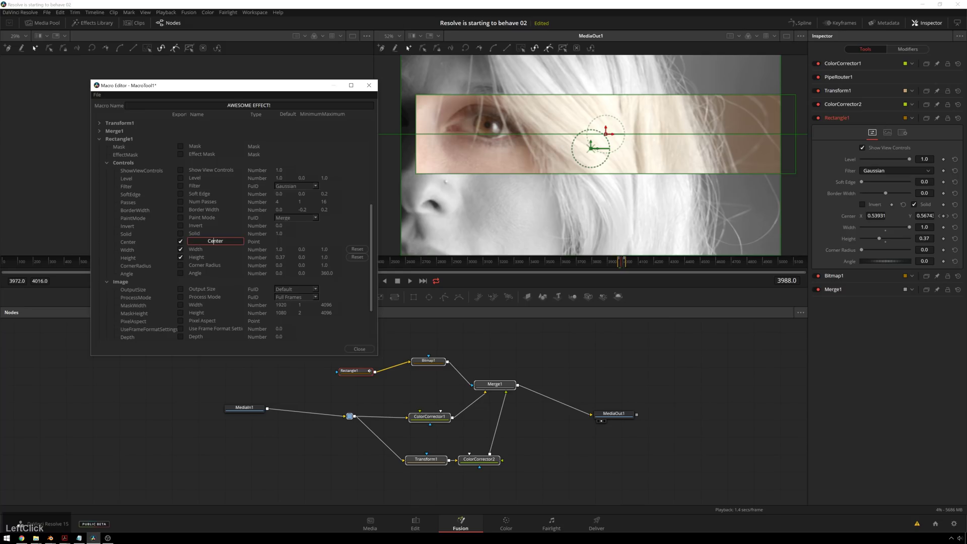
double_click(215, 241)
scroll(232, 216, down, 2)
scroll(231, 227, up, 5)
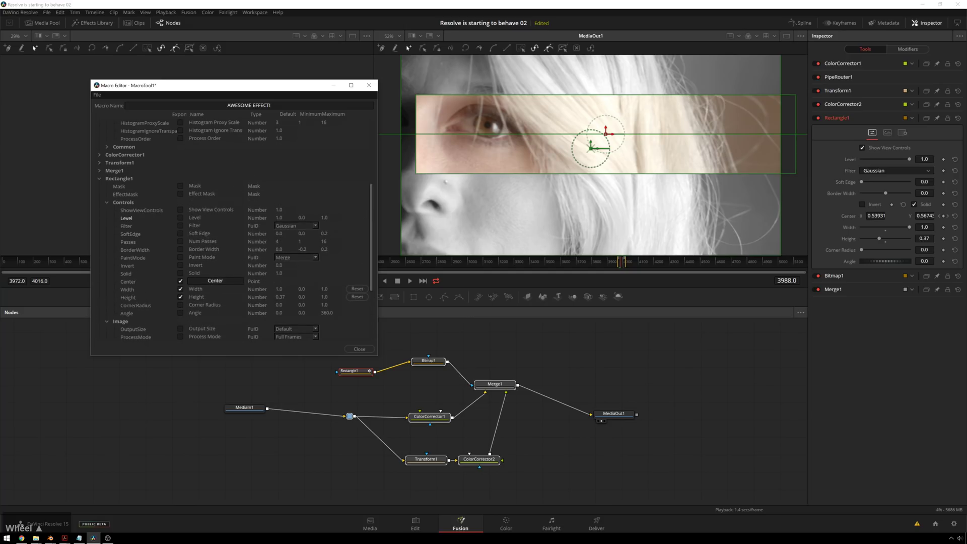
Export ColorCorrector1's WheelSaturation1 in the macro and name the control BlackAndWhite.
click(99, 178)
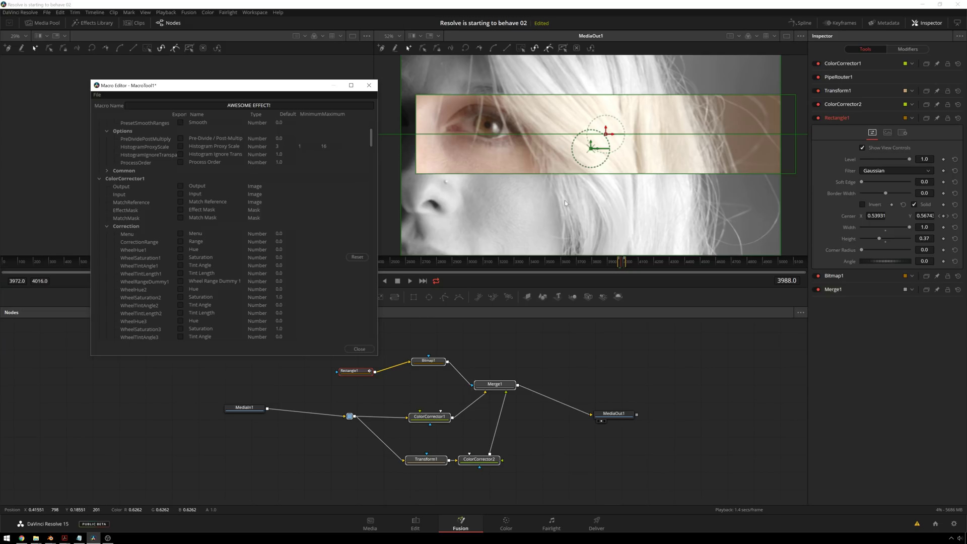
click(181, 257)
double_click(216, 257)
key(shift)
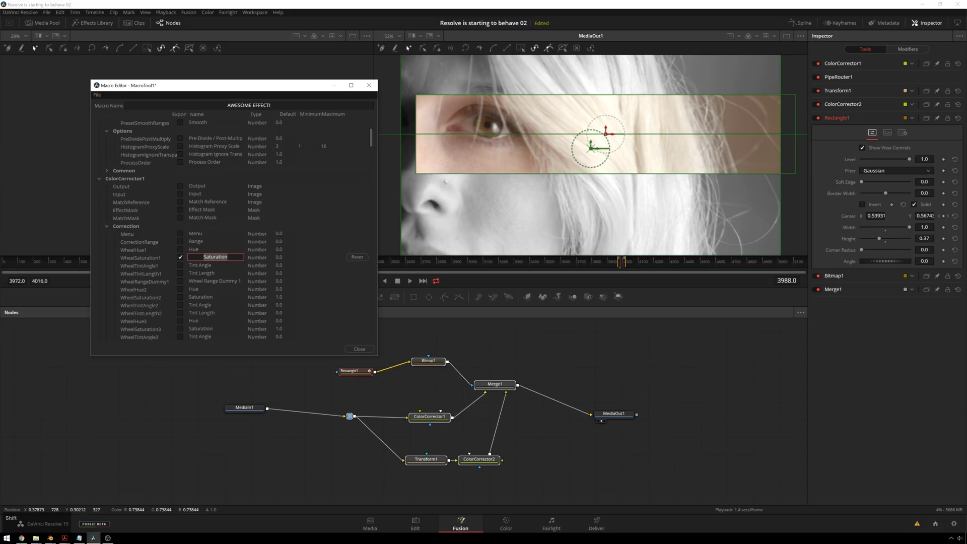
text(BlackAndWhite)
key(Return)
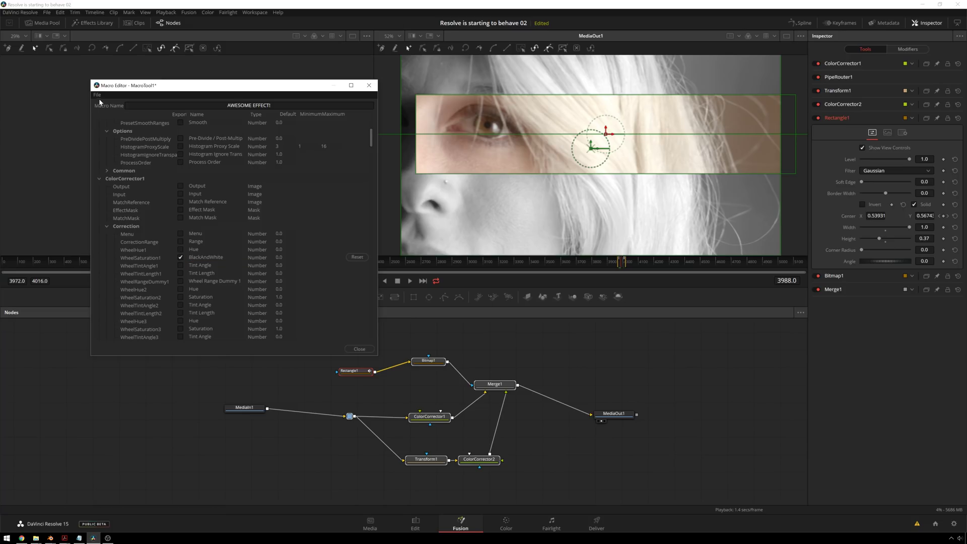
Save the macro as AWESOME EFFECT! in the Macros folder and close the macro editor.
click(97, 95)
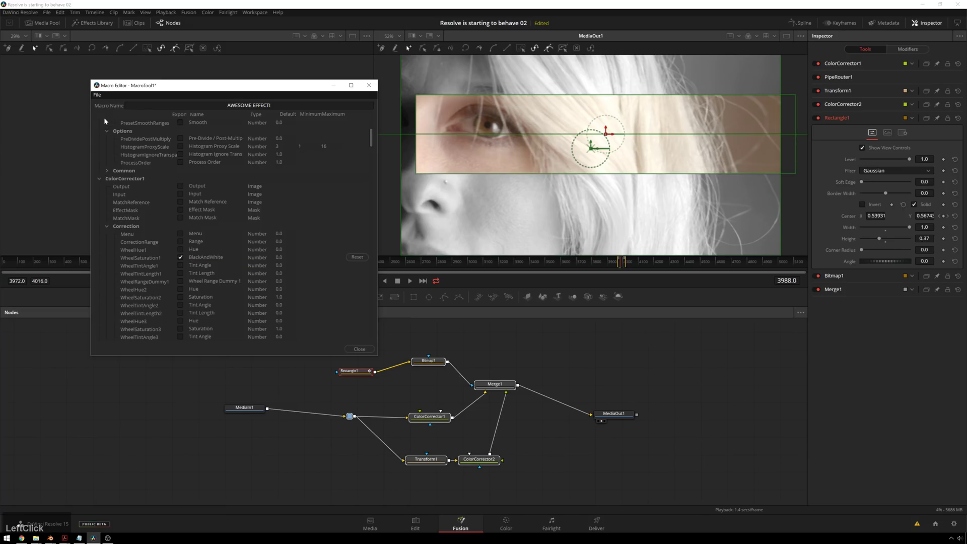
click(111, 123)
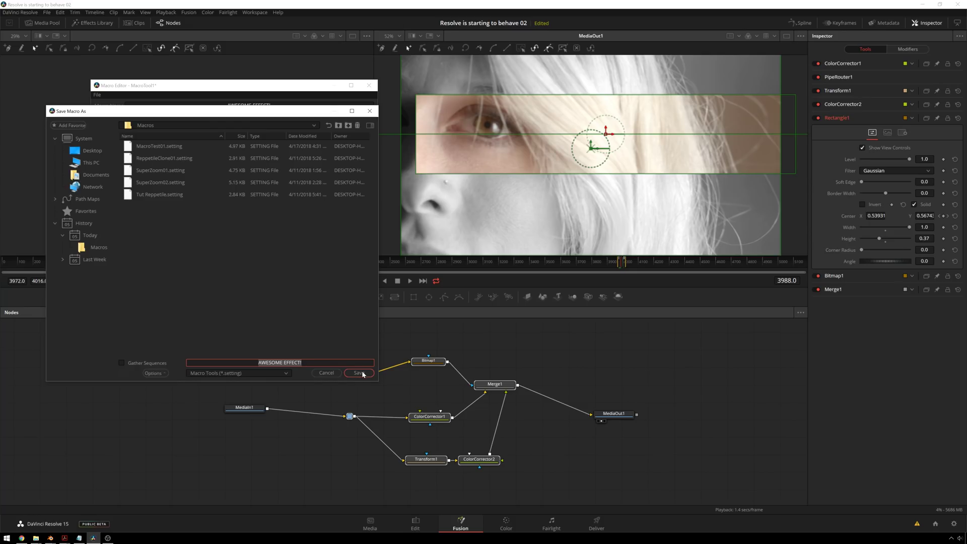
click(302, 362)
key(BackSpace)
click(358, 373)
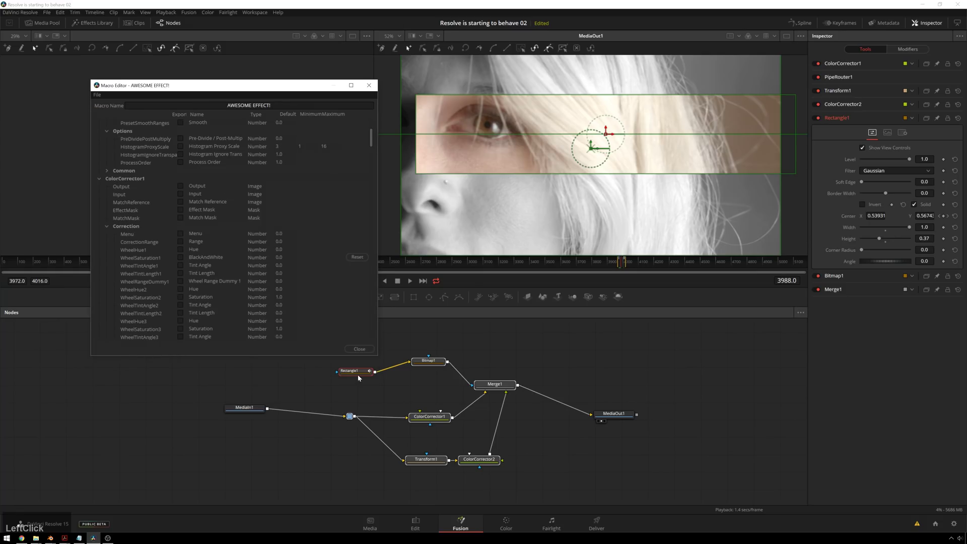
click(359, 349)
Add the saved AWESOME EFFECT! macro as a node in empty space below the existing nodes.
drag(544, 473, 343, 333)
drag(452, 456, 440, 404)
click(441, 413)
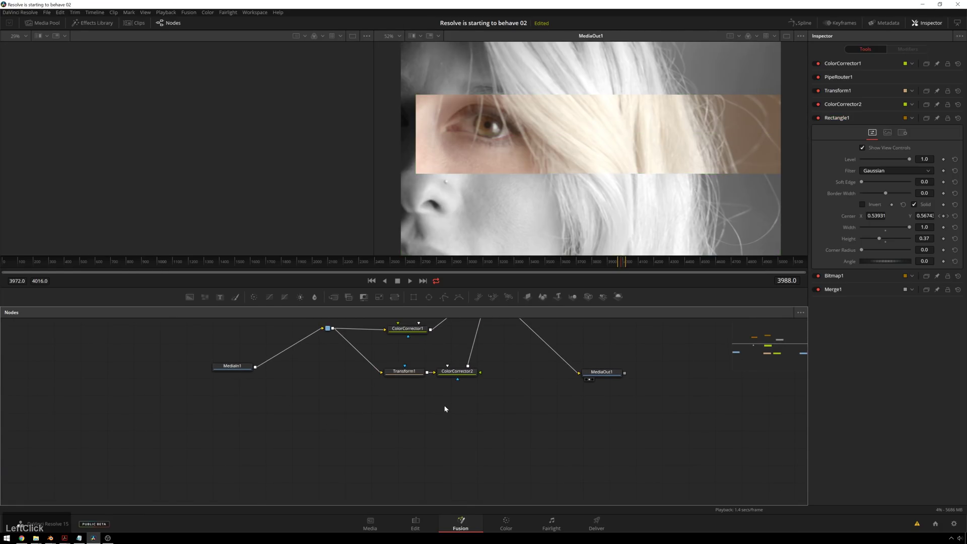
key(shift+space)
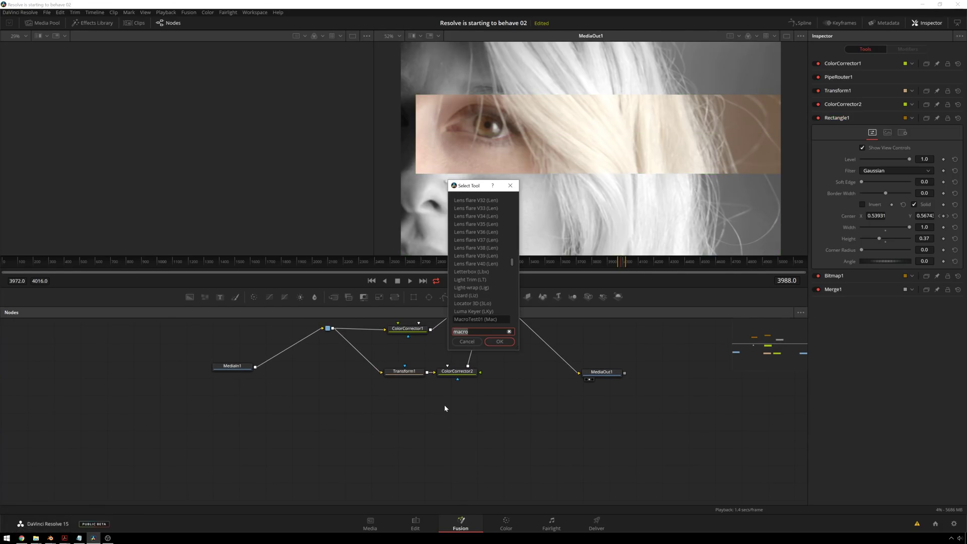
key(Down)
key(Return)
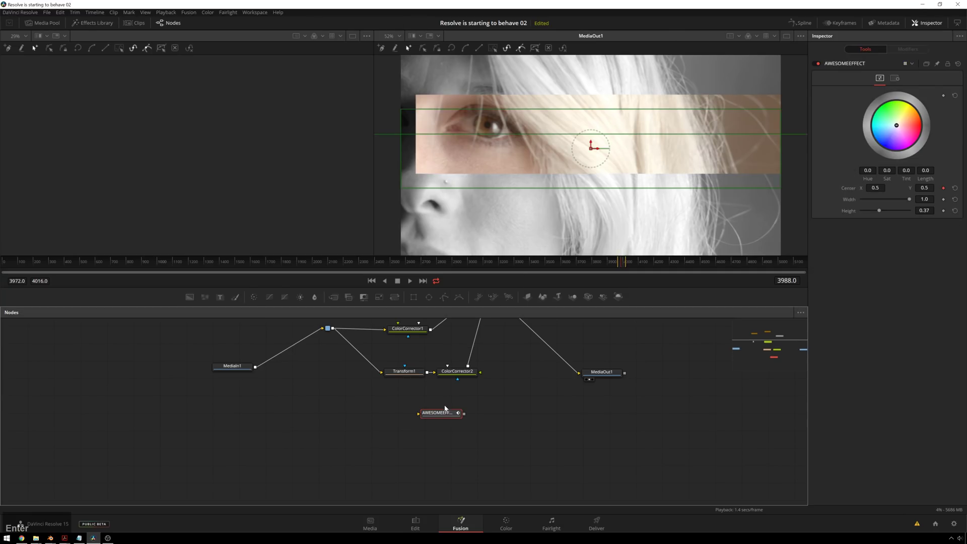
Place the macro node between MediaIn1 and MediaOut1 and connect it from MediaIn1 to MediaOut1.
middle_click(418, 368)
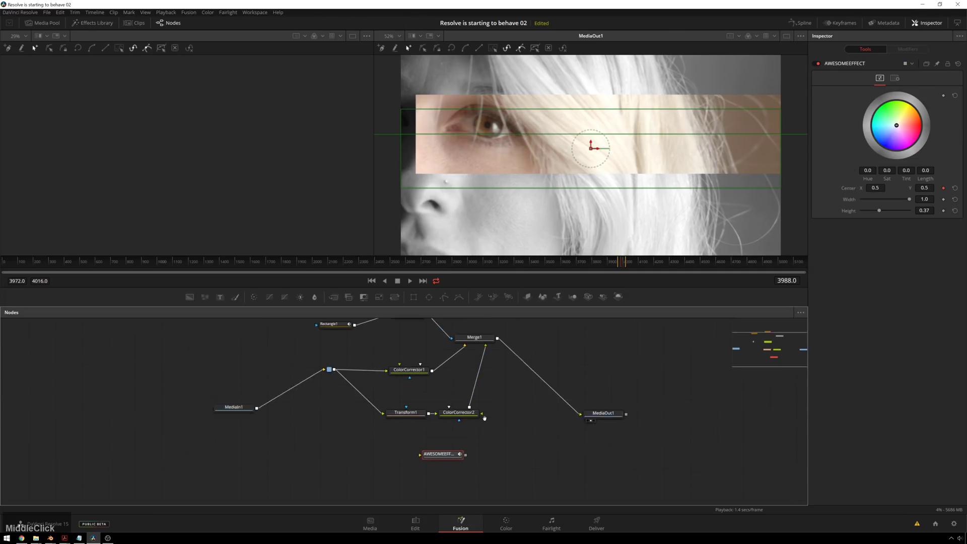
middle_click(495, 474)
drag(457, 434, 443, 434)
drag(255, 390, 580, 396)
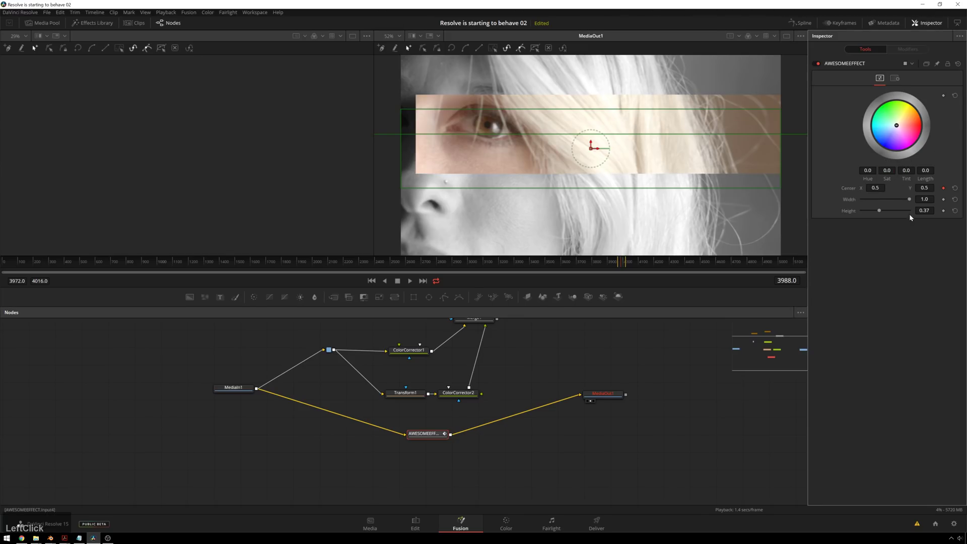
Try out the macro's Width and Height controls.
click(911, 199)
drag(911, 200, 889, 210)
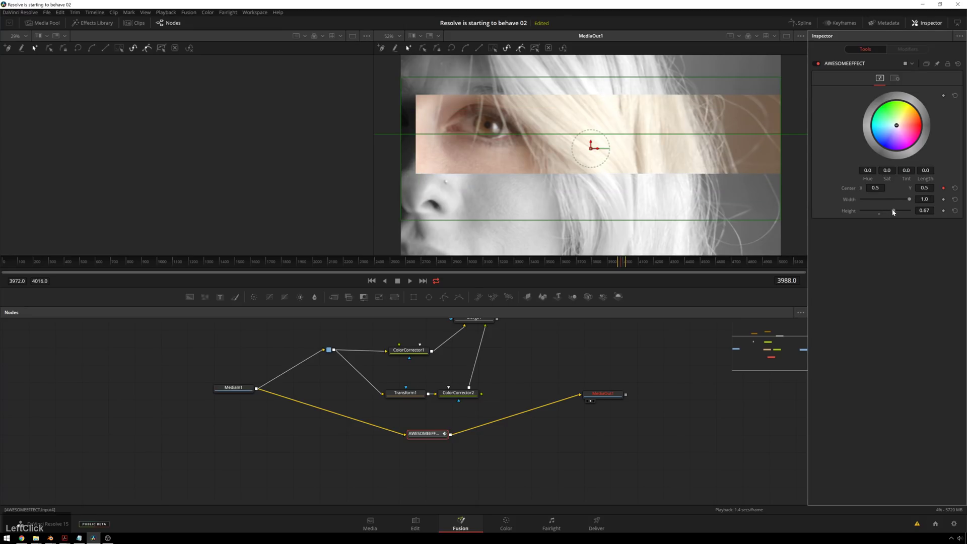
Reload MediaOut1 in the viewer, then display the macro node's own output there.
click(604, 395)
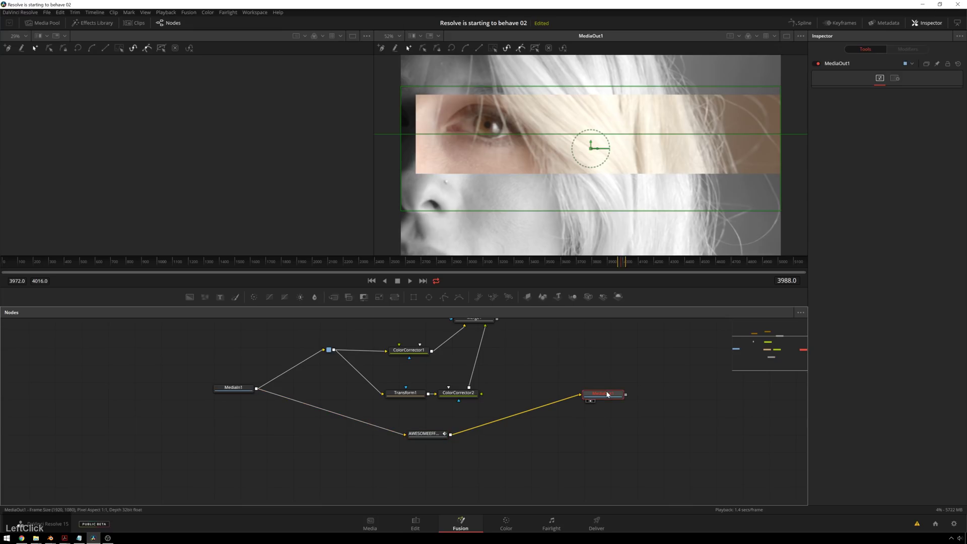
key(2)
drag(425, 434, 594, 141)
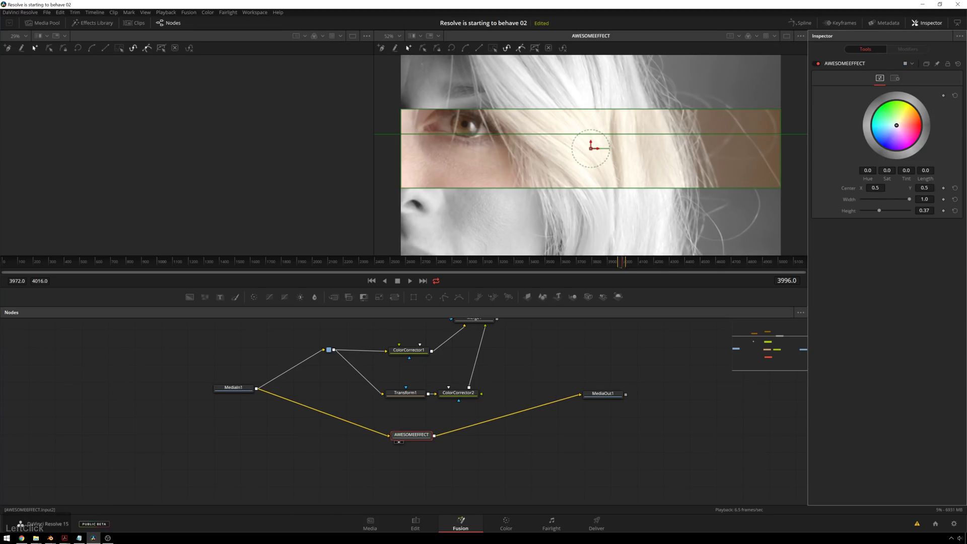
Keyframe the macro's Center and move the color band to about X 0.34, Y 0.65 at frame 4003.
click(944, 188)
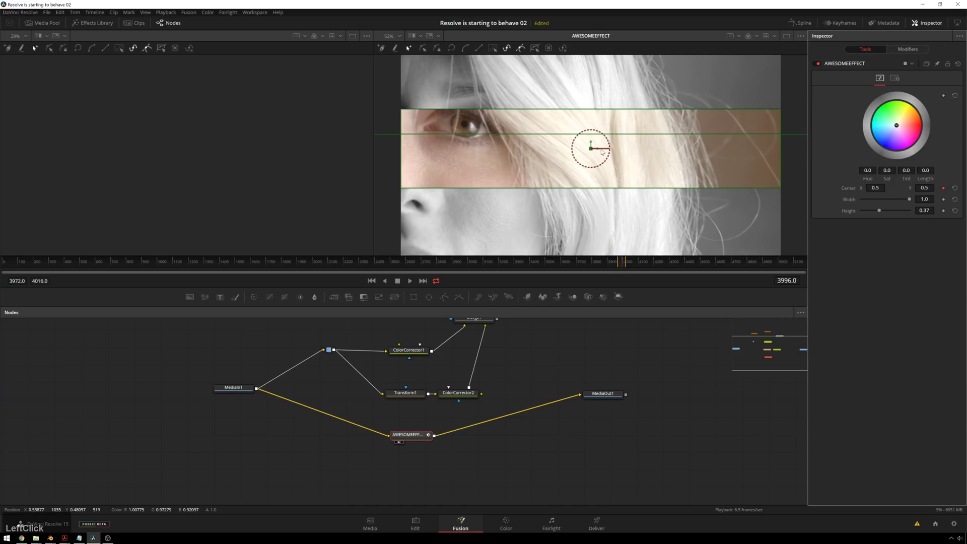
drag(592, 151, 353, 158)
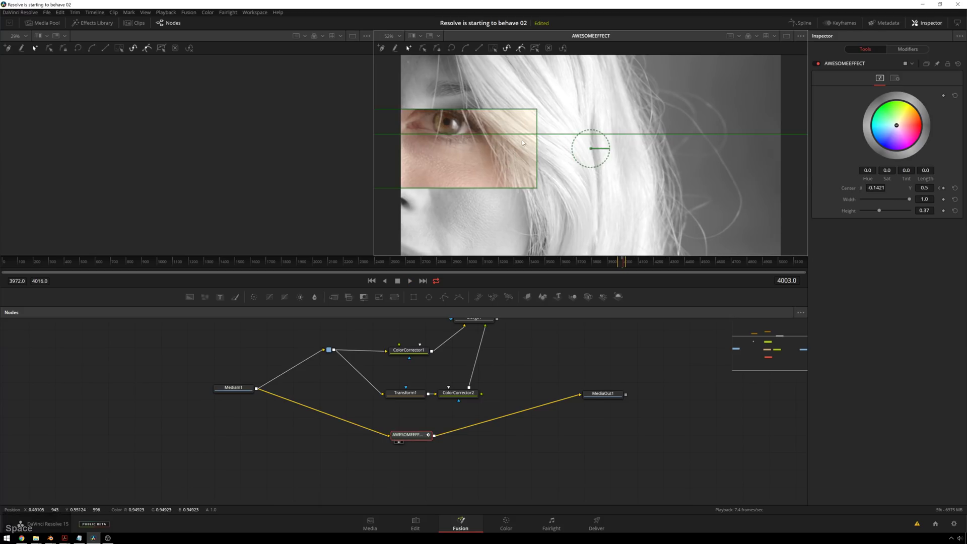
drag(665, 143, 769, 102)
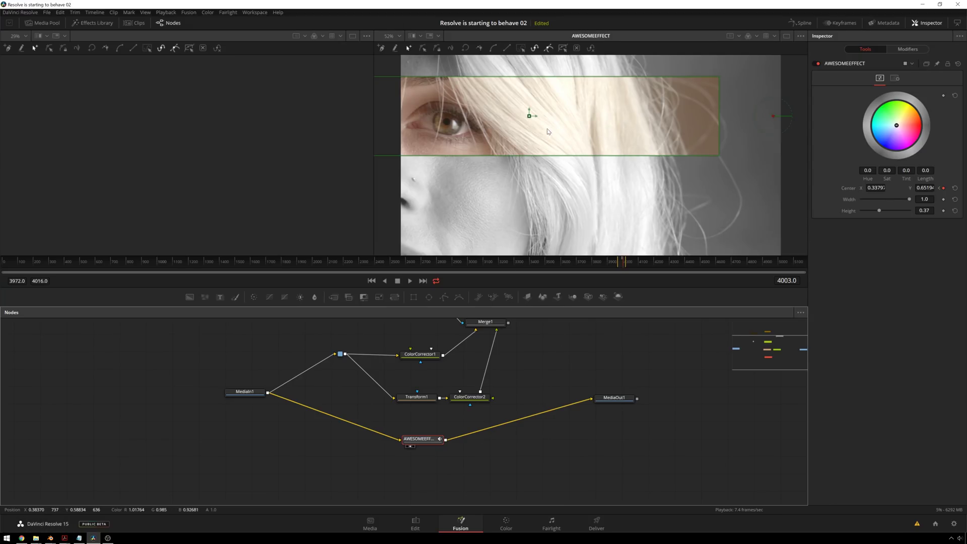
Extend the end of the playback range to frame 4028 and play back the macro's result.
key(space)
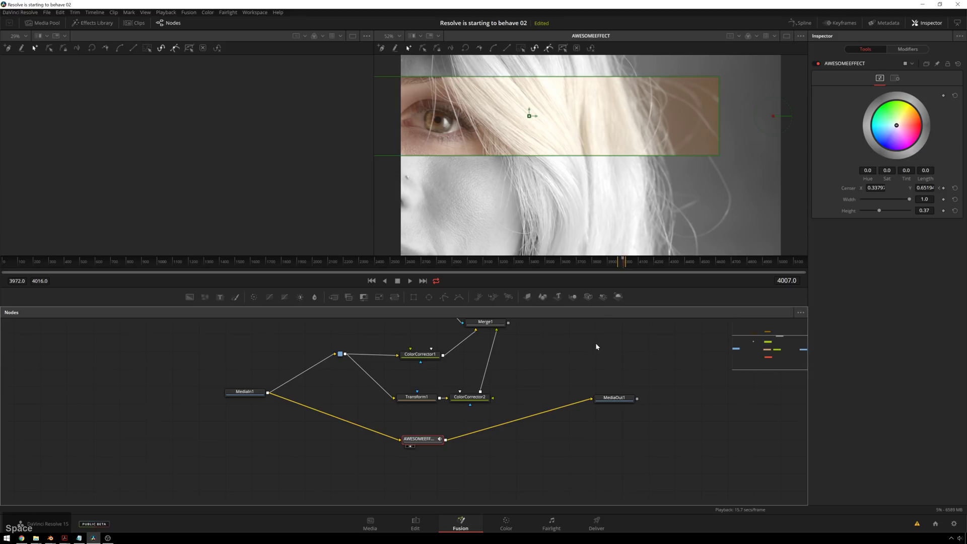
click(625, 268)
click(624, 264)
key(space)
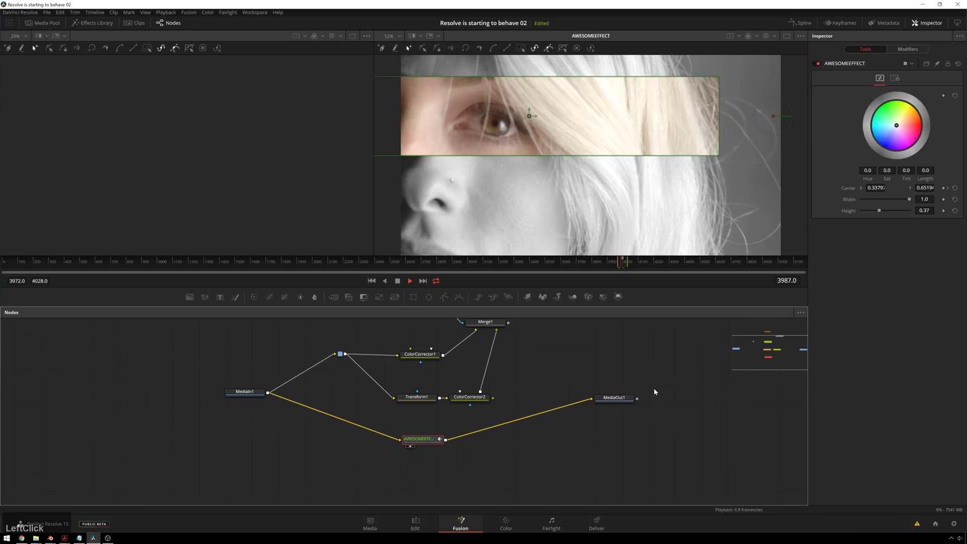
click(639, 370)
key(space)
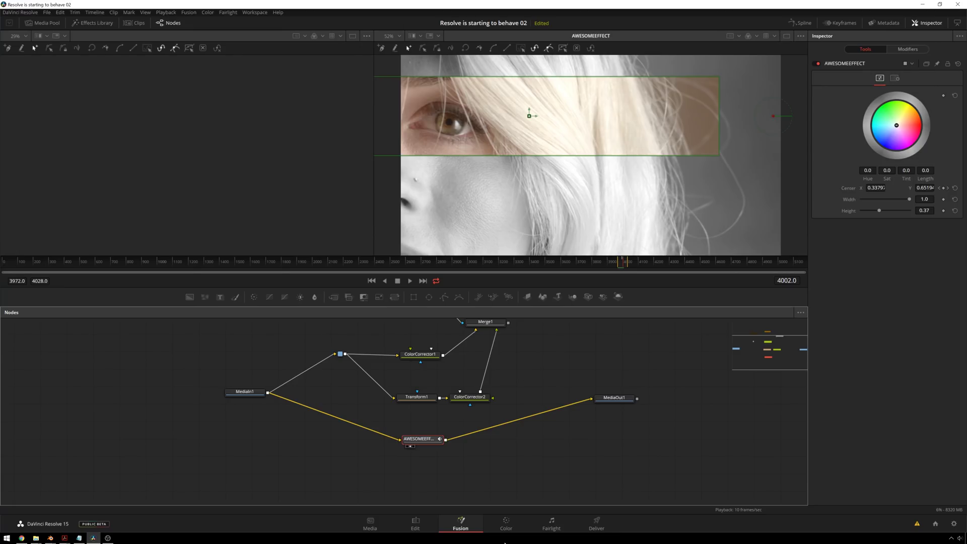
right_click(419, 444)
key(Escape)
click(536, 382)
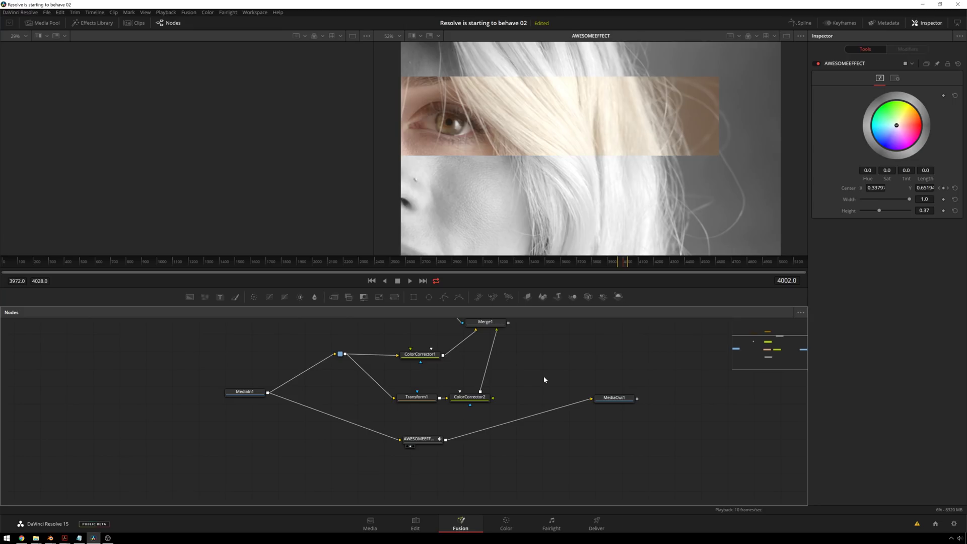
drag(509, 377, 599, 428)
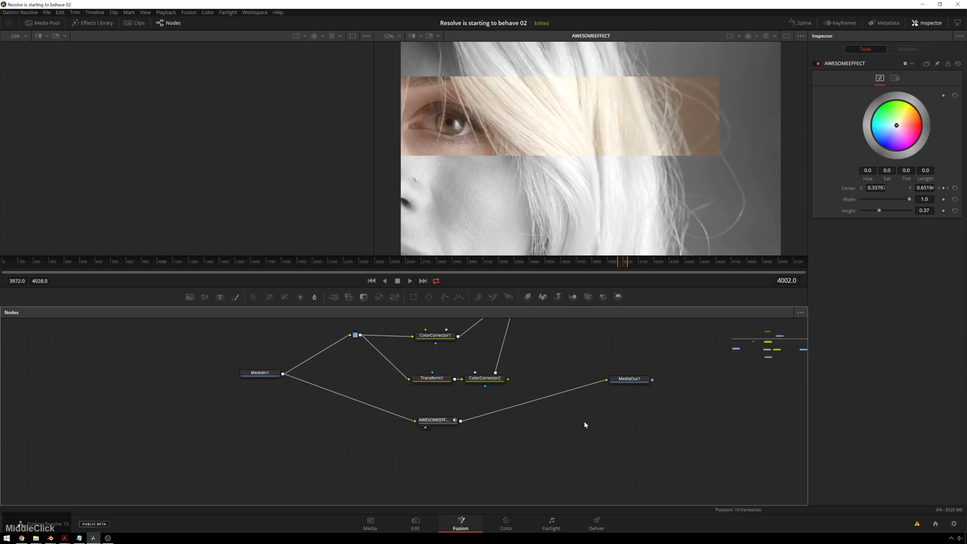